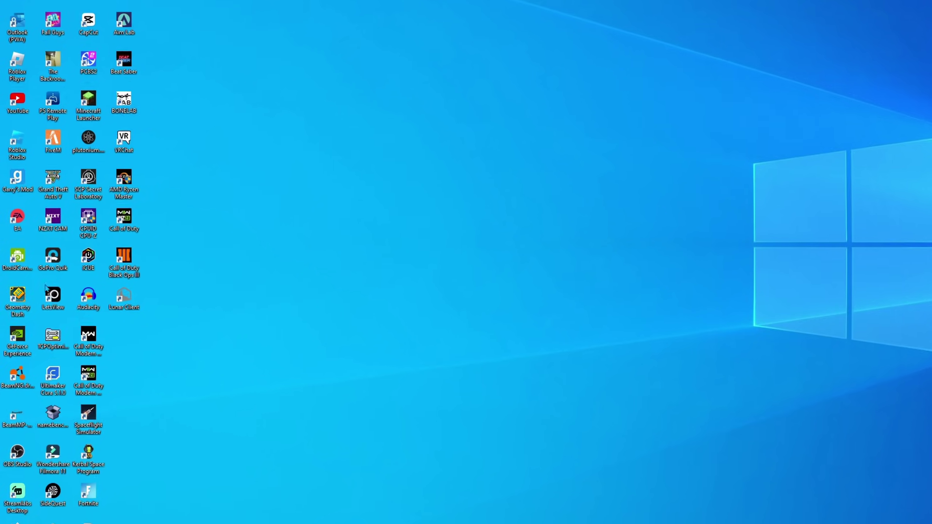
Step: Launch GeForce Experience and check the Drivers page, which shows driver 528.02 is current
double_click(36, 323)
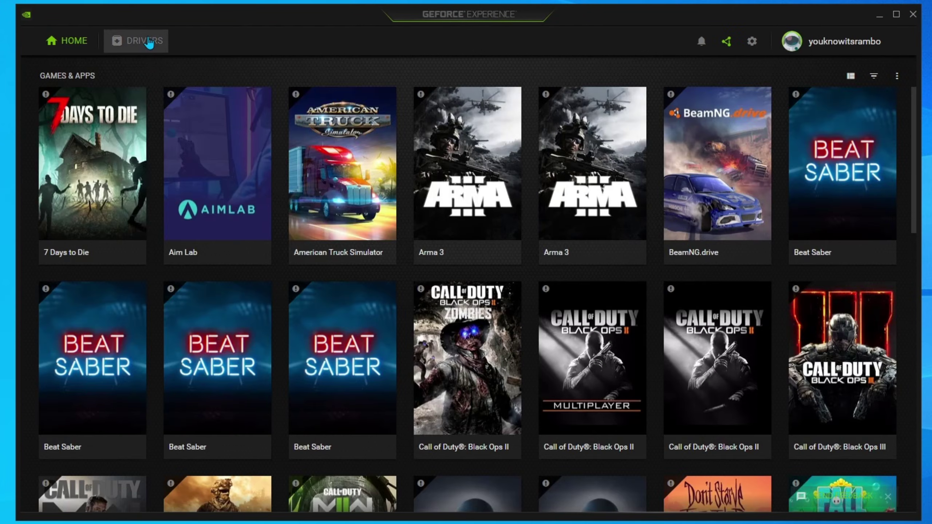
left_click(149, 41)
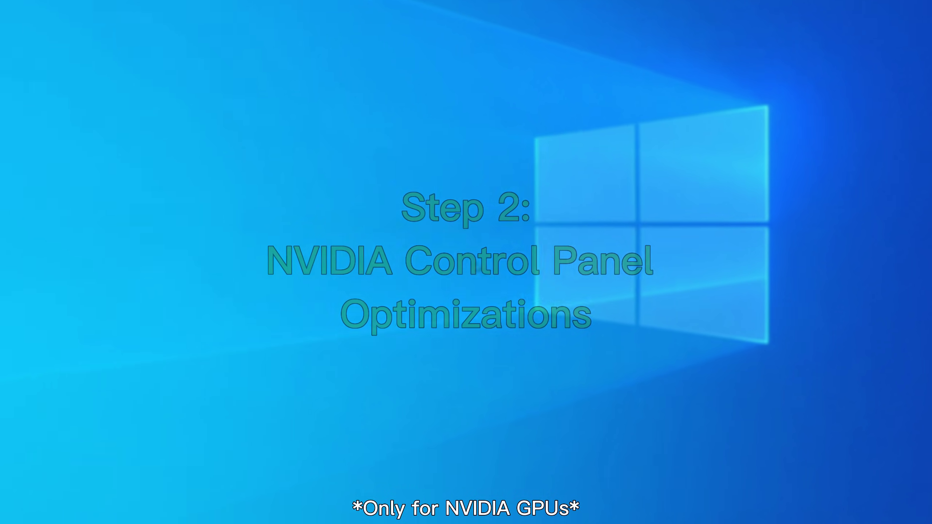
Step: In NVIDIA Manage 3D settings, confirm the OpenGL rendering GPU is the RTX 2080
right_click(372, 201)
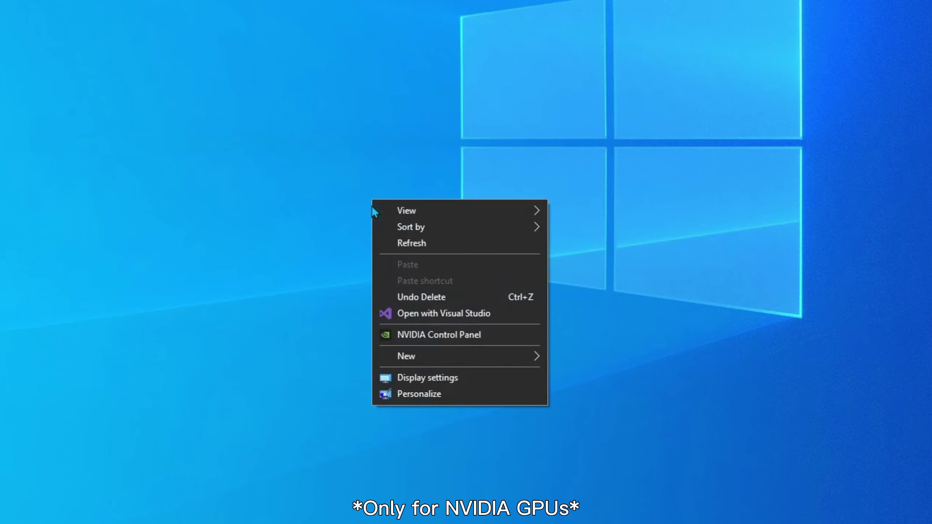
left_click(399, 332)
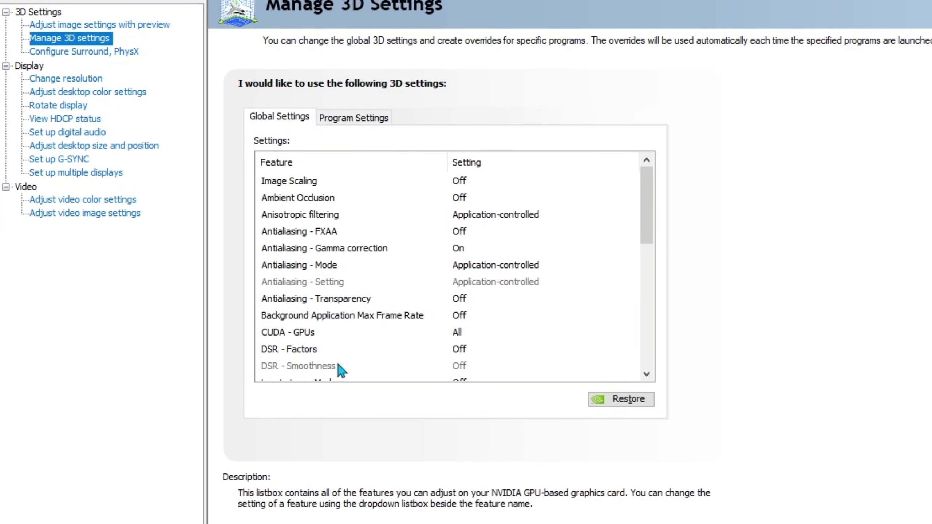
scroll(337, 363, "down", 2)
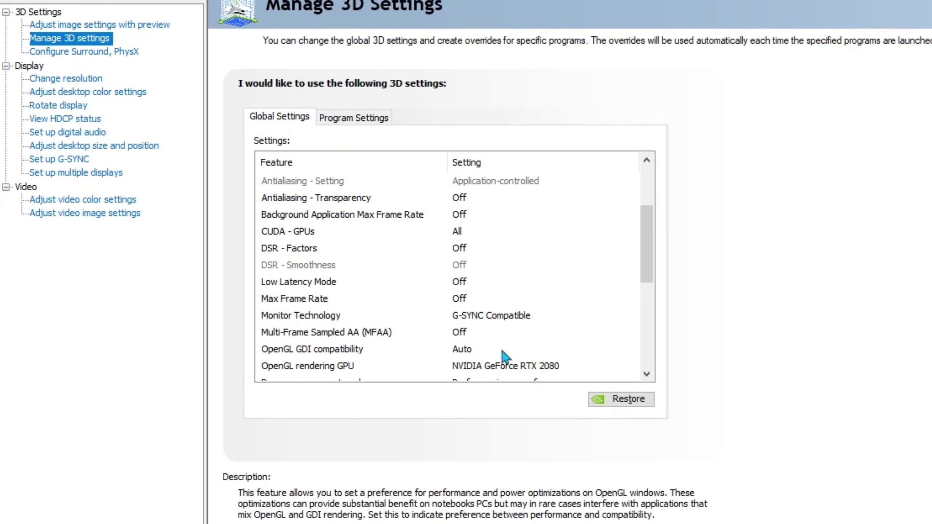
scroll(506, 364, "down", 1)
left_click(288, 316)
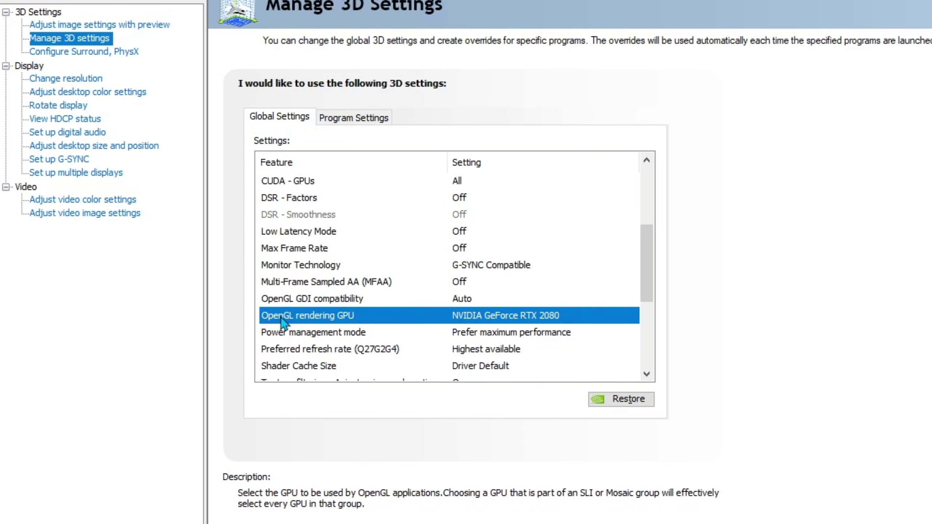
left_click(504, 316)
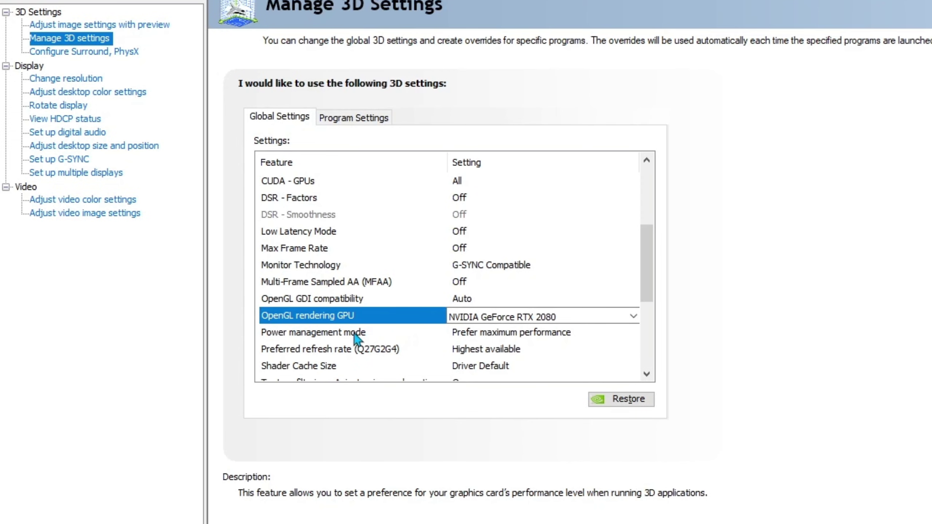
Step: Check Power management mode is Prefer maximum performance and Texture filtering - Quality is High performance
left_click(446, 332)
left_click(519, 333)
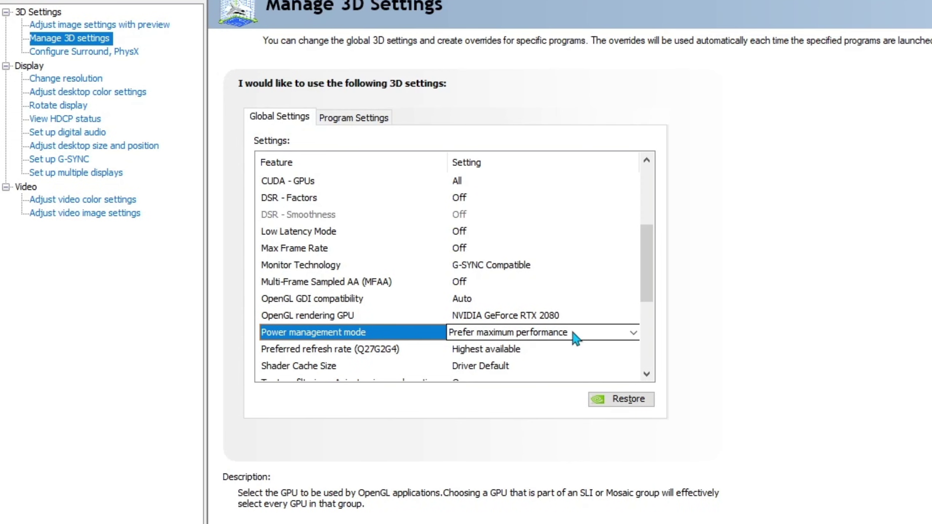
scroll(363, 350, "down", 2)
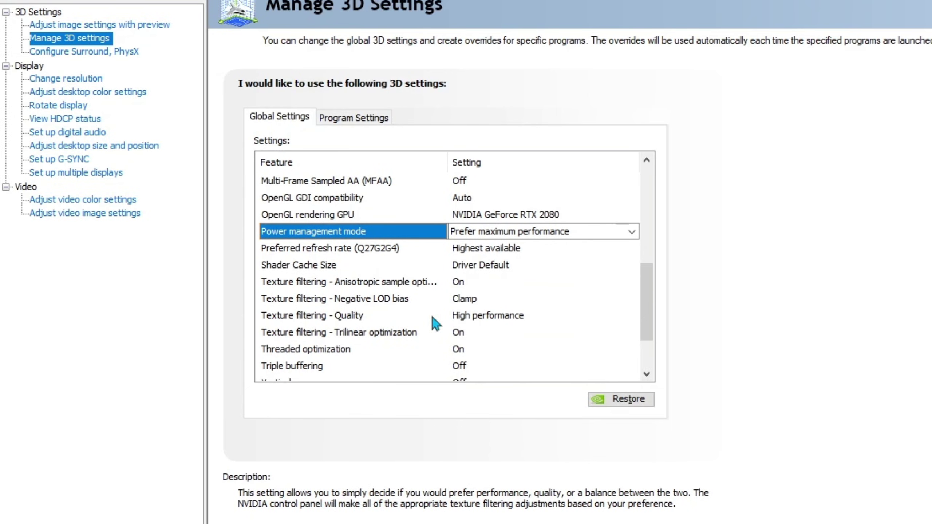
left_click(474, 316)
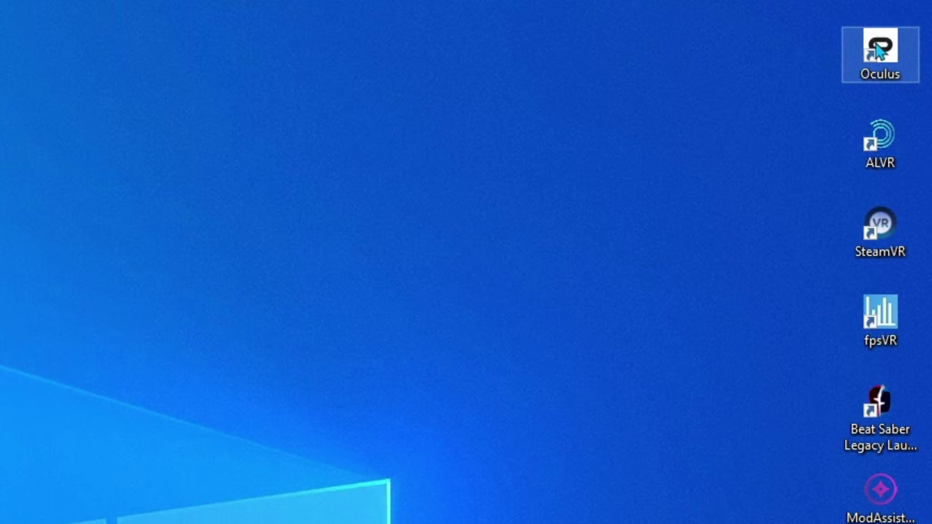
Step: Launch Oculus and open the Quest 2 Graphics Preferences showing 90Hz and 3264 x 1648
left_click(914, 41)
double_click(878, 49)
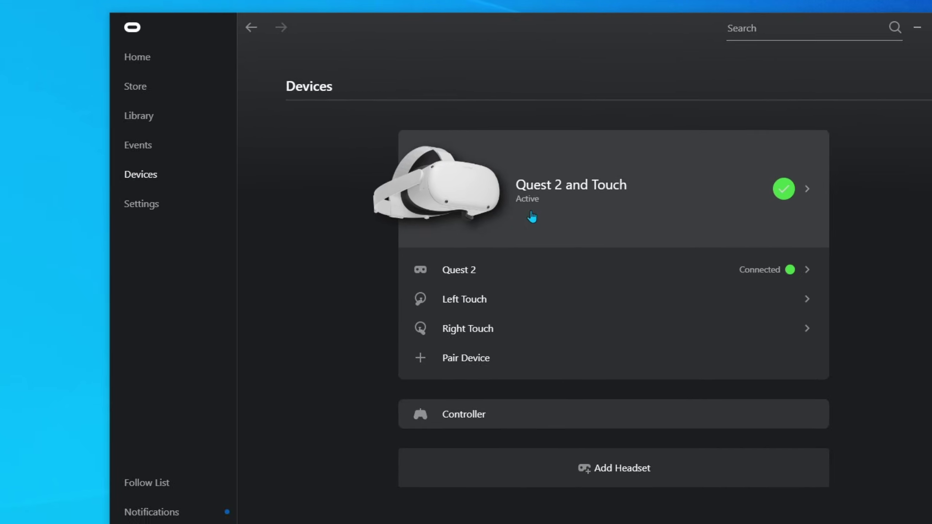
left_click(463, 194)
scroll(739, 358, "down", 5)
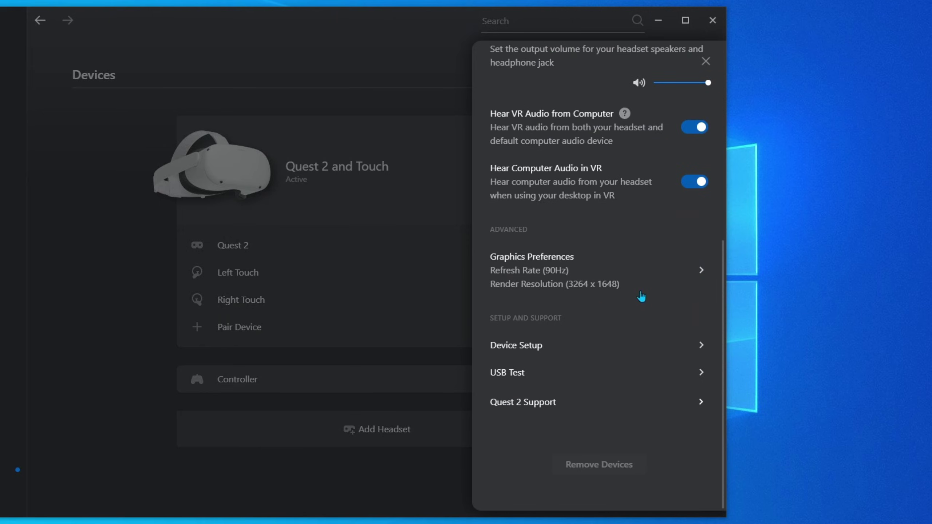
left_click(645, 270)
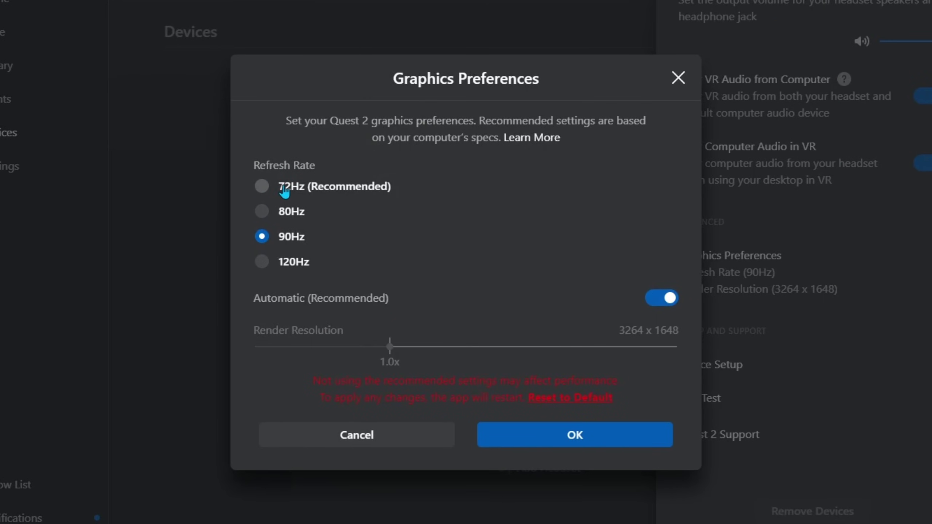
Step: Set the Quest 2 to 72Hz, reset render resolution to default, and close Oculus
left_click(263, 187)
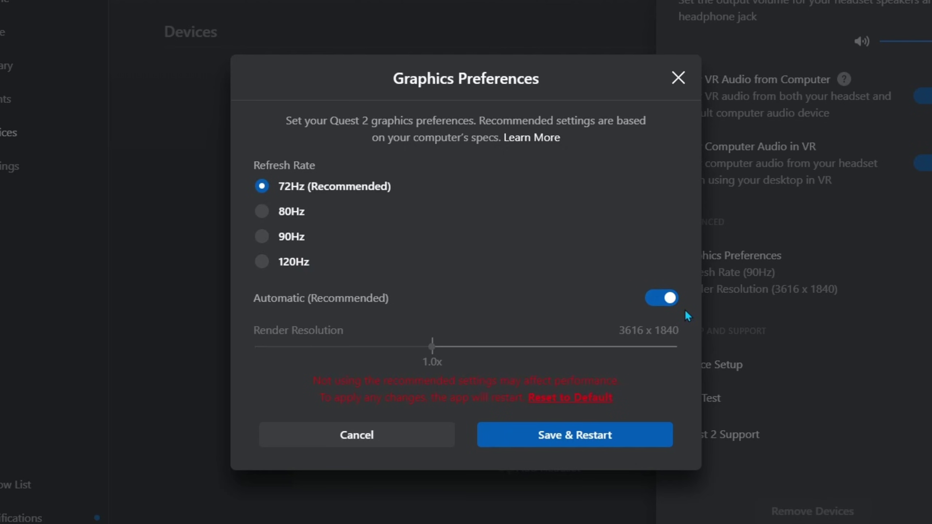
left_click(664, 305)
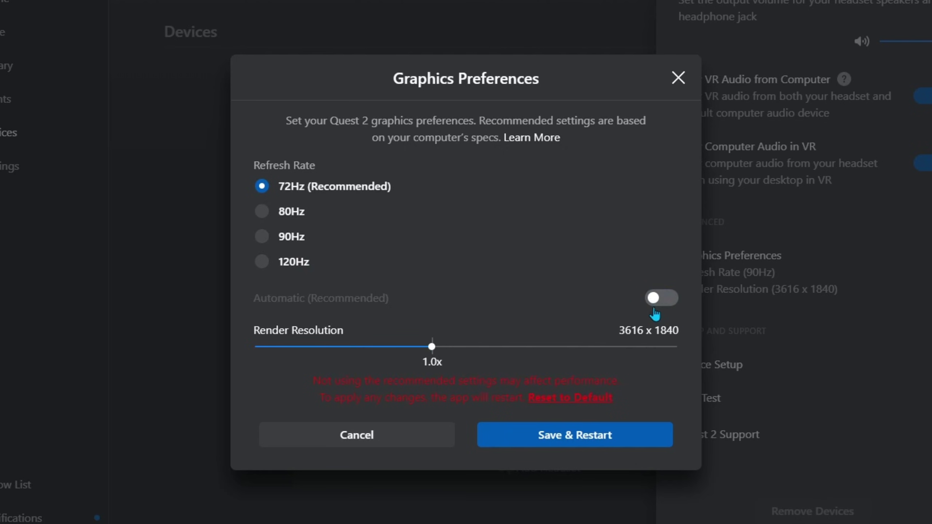
left_click_drag(431, 347, 353, 356)
left_click(570, 398)
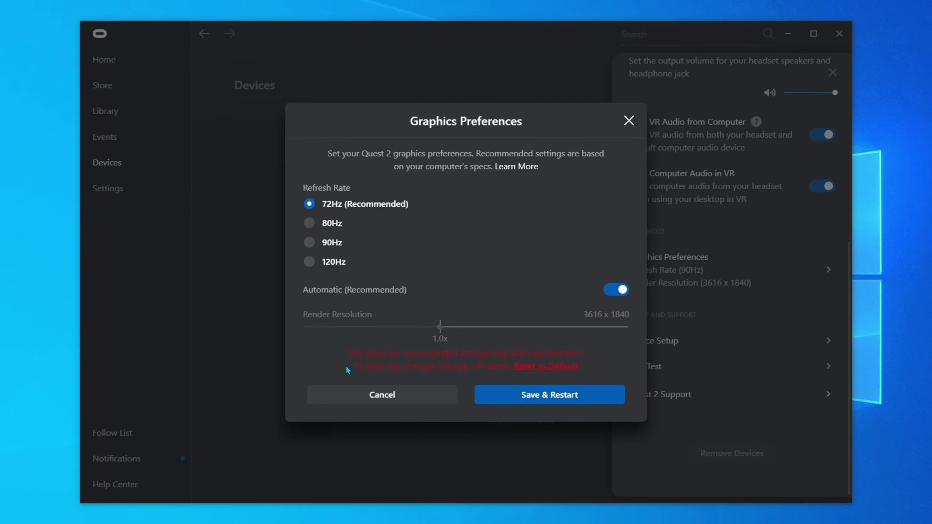
left_click(356, 436)
left_click(684, 107)
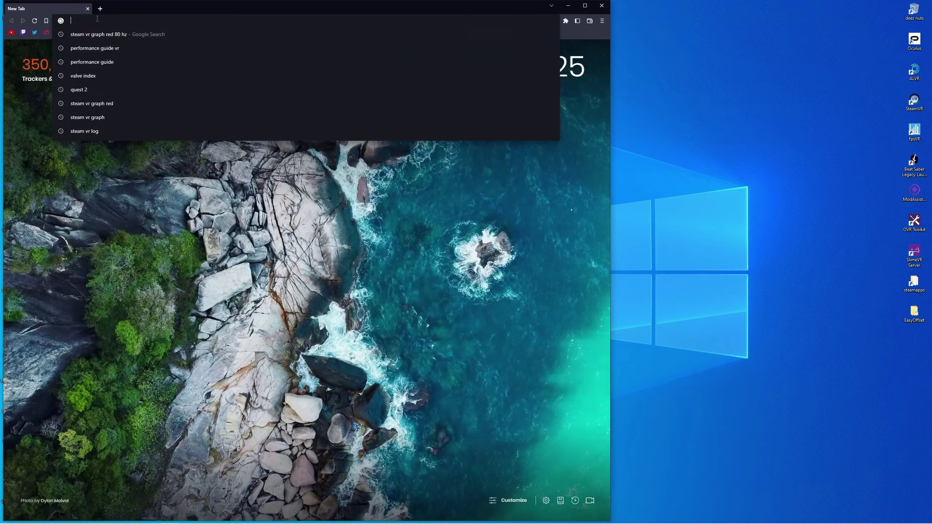
Step: Download the vrperfkit v0.3 release zip from github.com/fholger/vrperfkit onto the desktop
left_click_drag(139, 7, 297, 26)
type("https://github.com/fholger/vrperfkit")
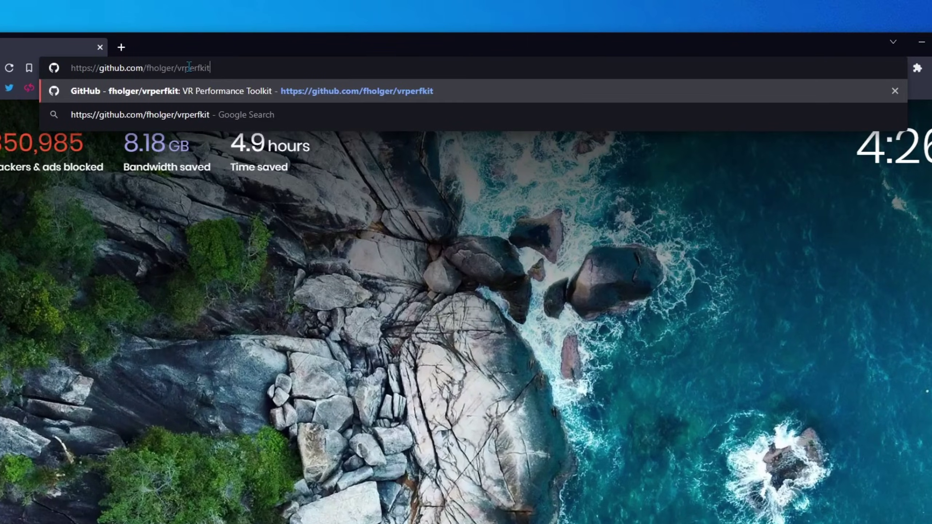
left_click(178, 97)
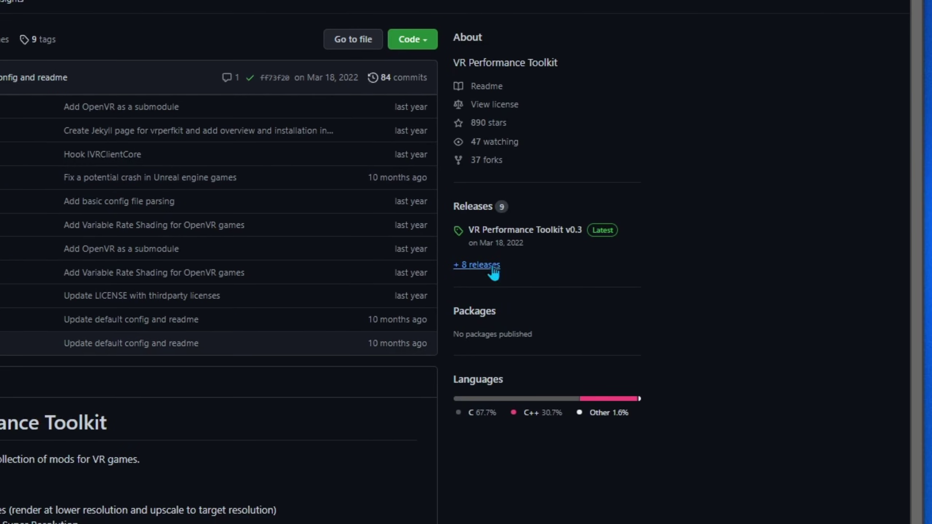
left_click(496, 234)
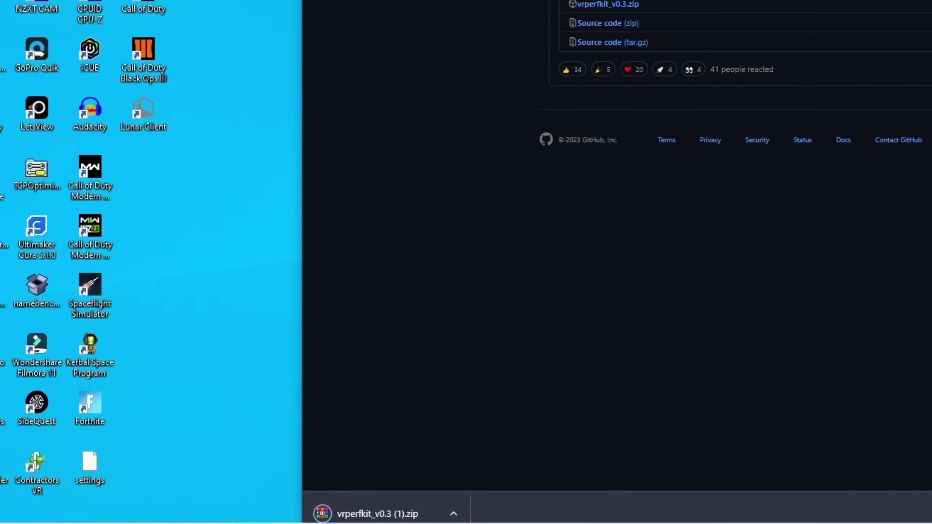
left_click_drag(437, 506, 282, 210)
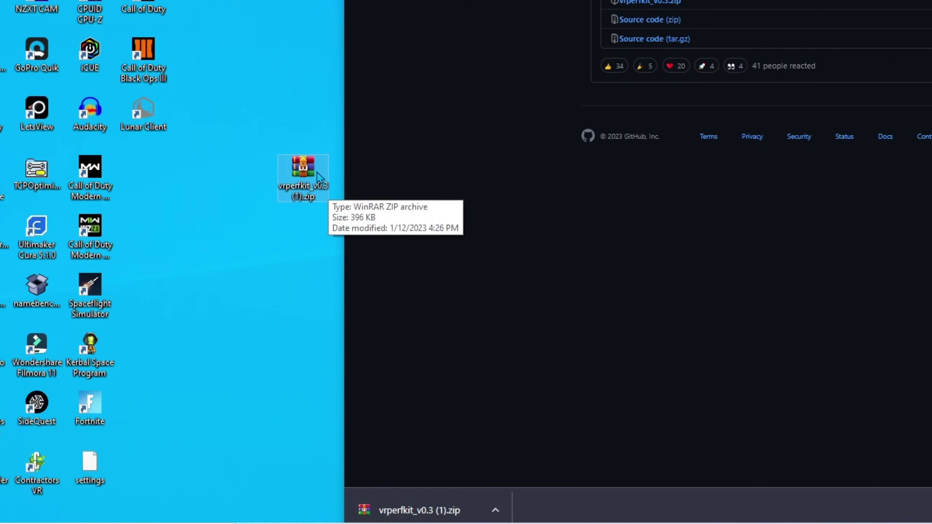
Step: Extract vrperfkit_v0.3 (1).zip into its own folder and select the extracted files
right_click(316, 186)
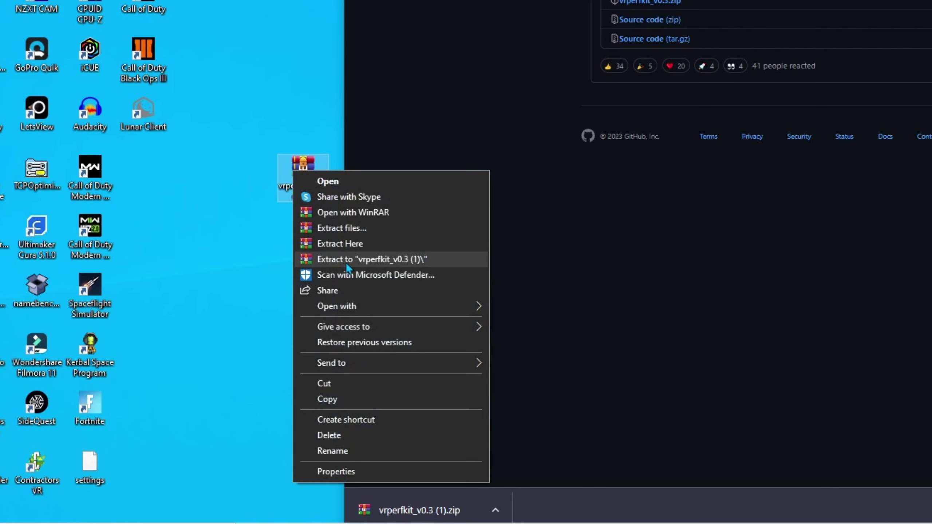
left_click(347, 260)
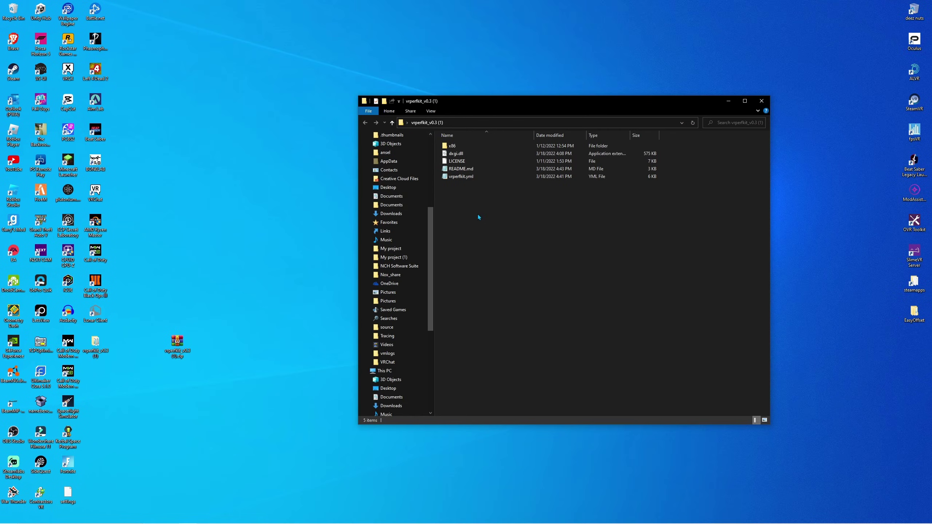
mouse_move(476, 211)
left_mouse_down()
mouse_move(467, 151)
mouse_move(474, 211)
left_mouse_up()
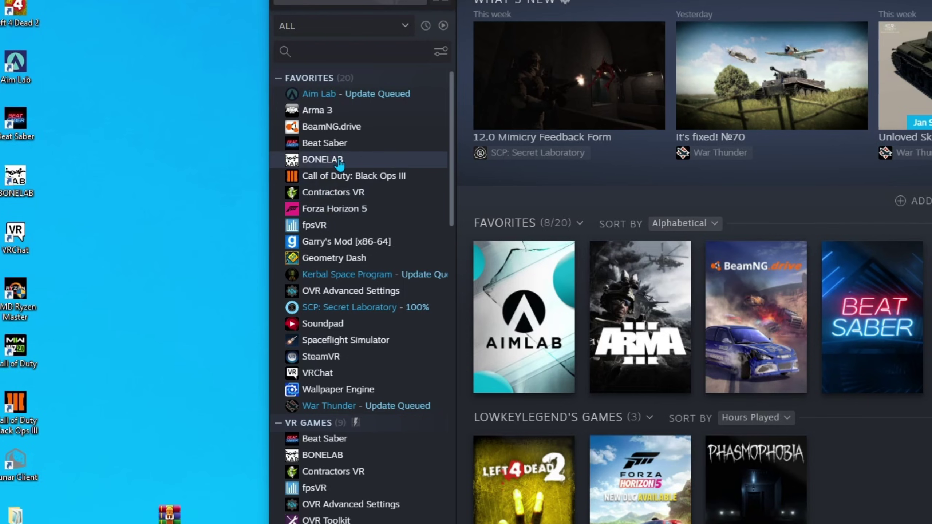
Step: Open BONELAB's install folder through Manage > Browse local files in Steam
left_click(340, 161)
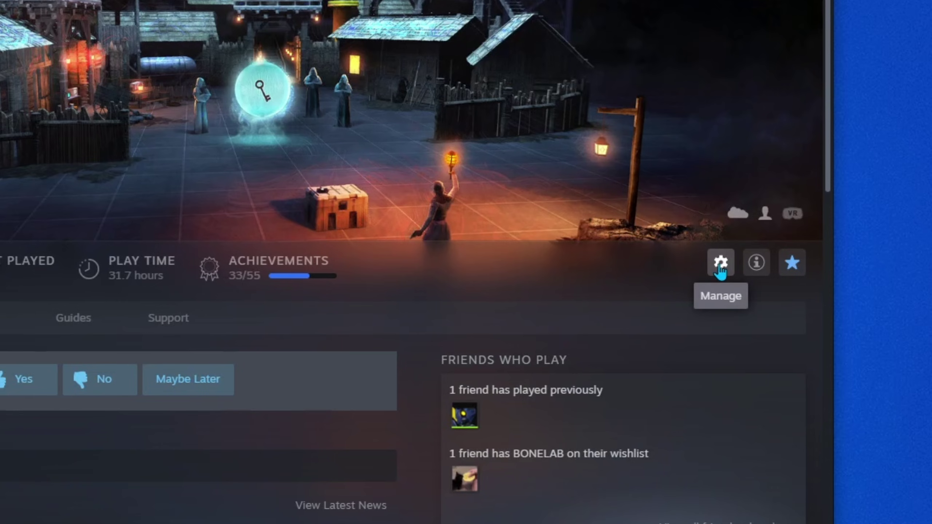
left_click(720, 273)
mouse_move(659, 360)
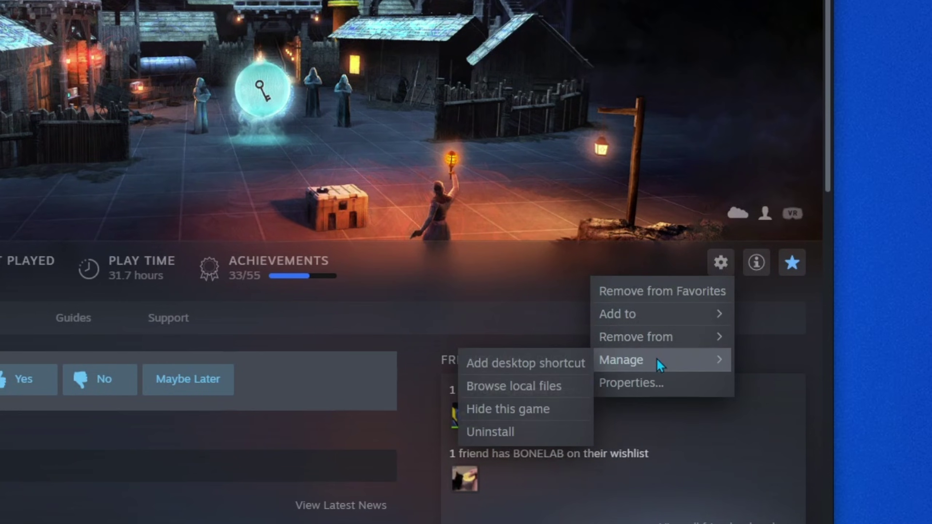
left_click(569, 383)
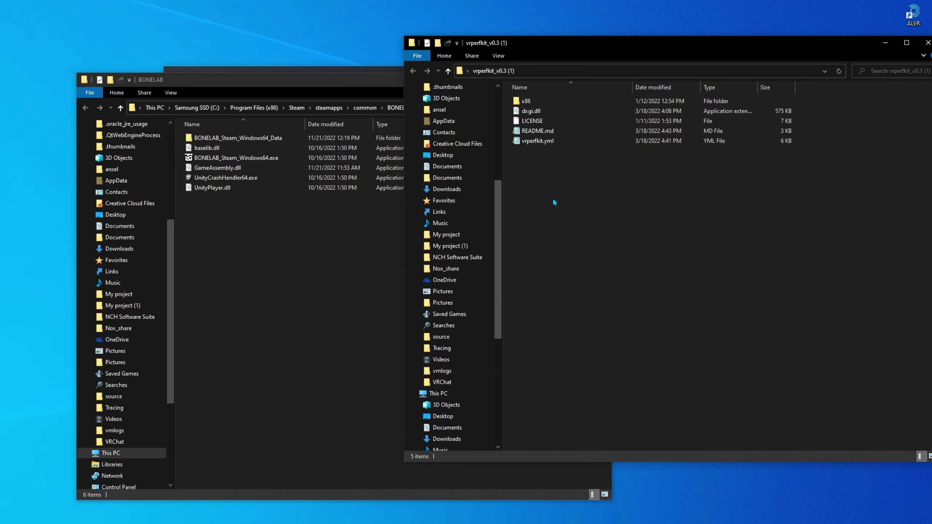
Step: Move dxgi.dll and vrperfkit.yml into the BONELAB folder and open vrperfkit.log
left_click(536, 115)
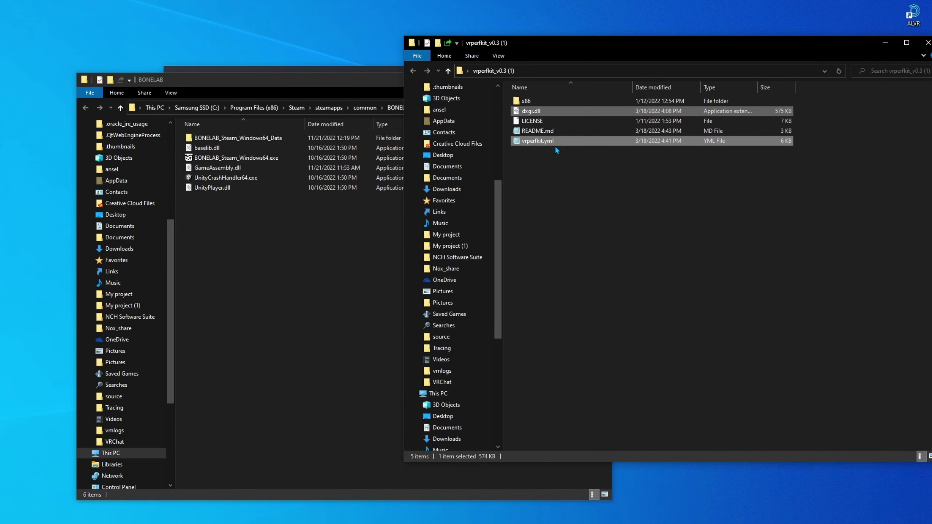
left_click_drag(555, 145, 279, 246)
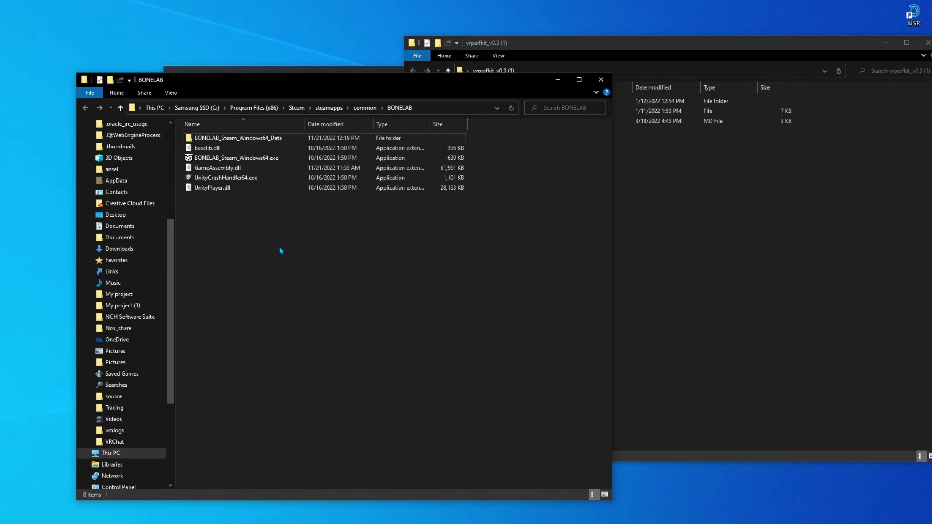
left_click(257, 234)
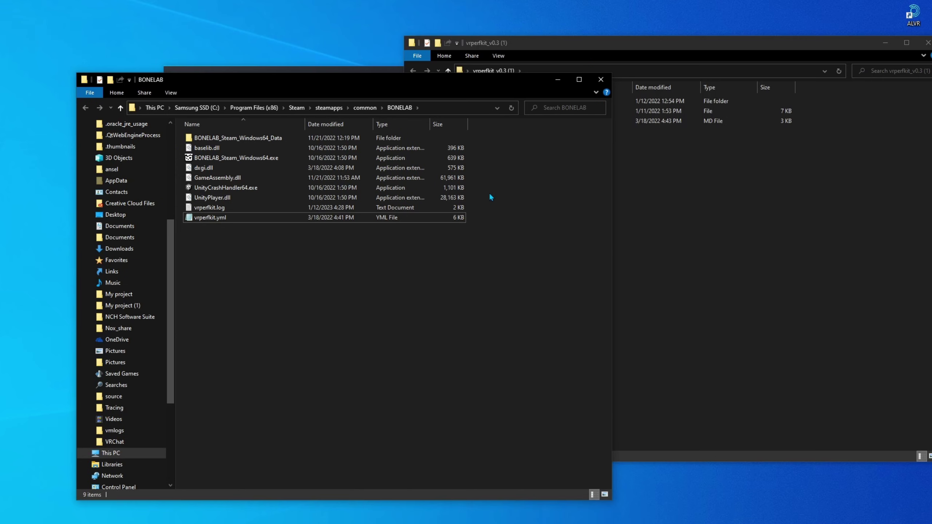
double_click(267, 207)
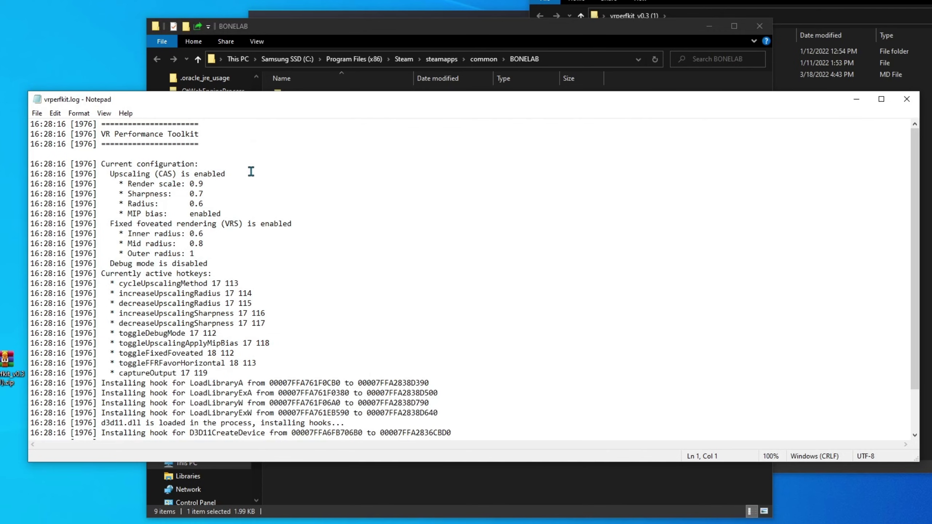
Step: Skim vrperfkit.log, close it, and open vrperfkit.yml in Notepad
scroll(251, 172, "down", 2)
left_click_drag(915, 177, 915, 167)
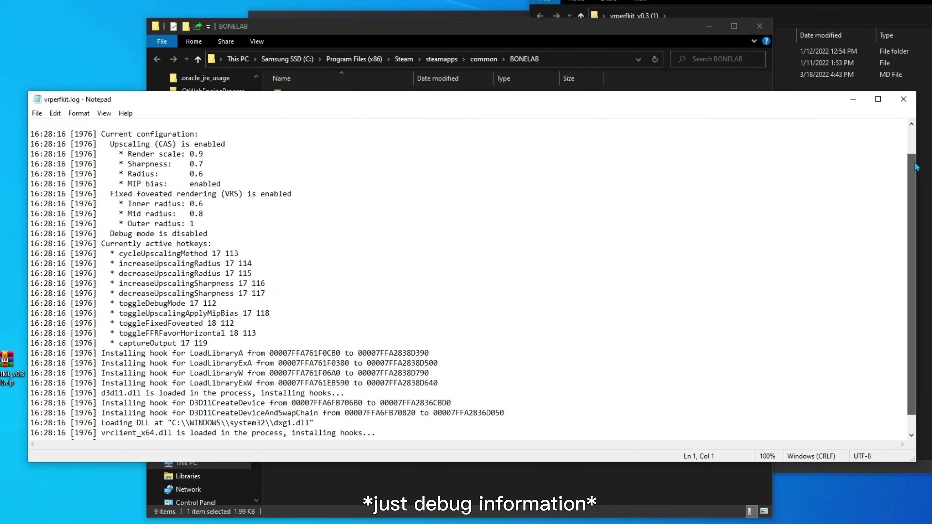
scroll(915, 167, "up", 1)
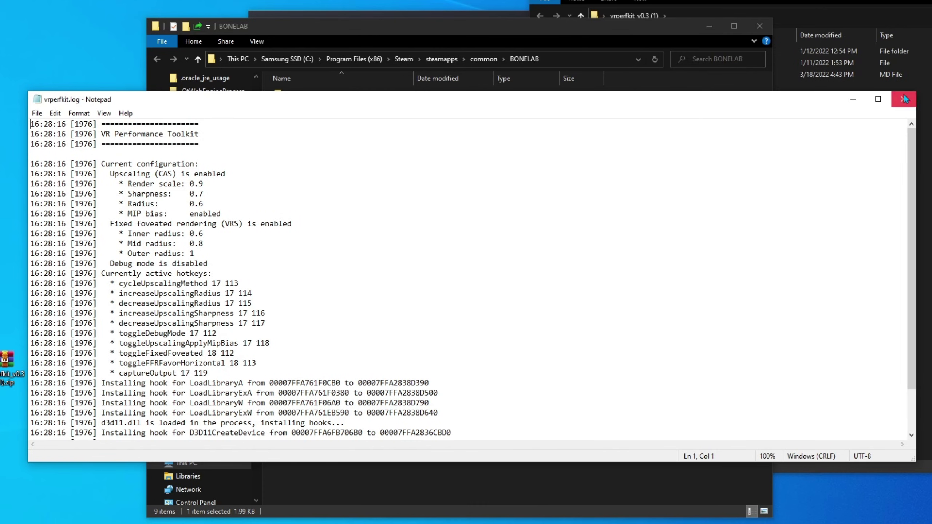
key("alt+F4")
left_click(317, 188)
double_click(318, 187)
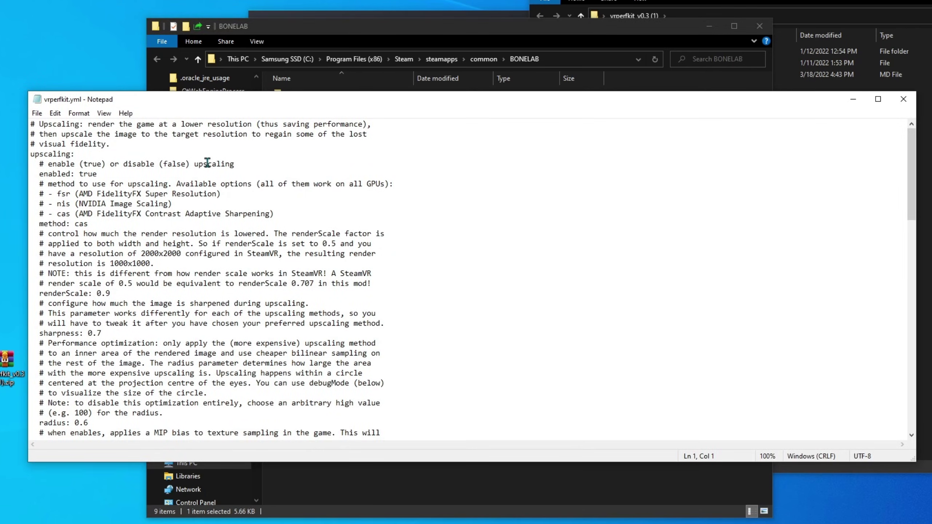
Step: Review the method, renderScale, sharpness and radius lines, then erase 'cas' to replace it with fsr
left_click_drag(85, 99, 263, 87)
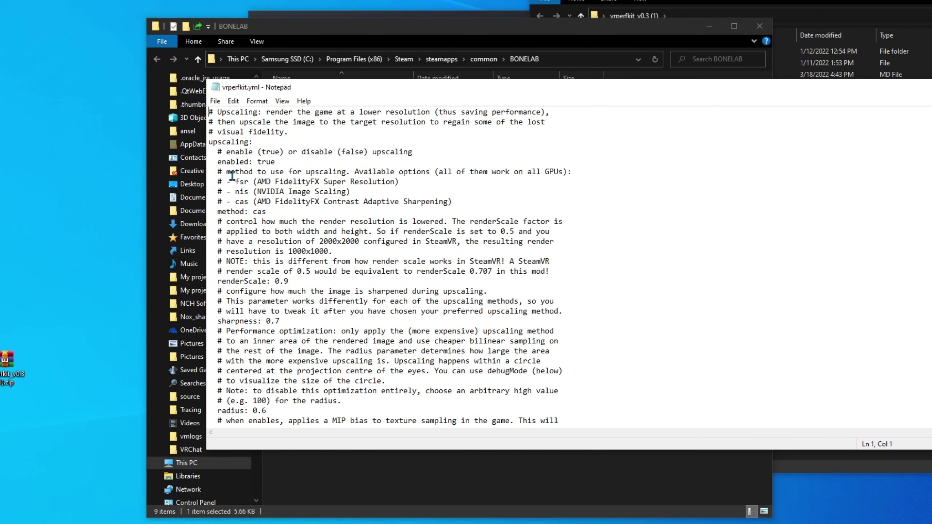
scroll(228, 177, "down", 2)
scroll(219, 254, "up", 2)
left_click_drag(215, 212, 240, 241)
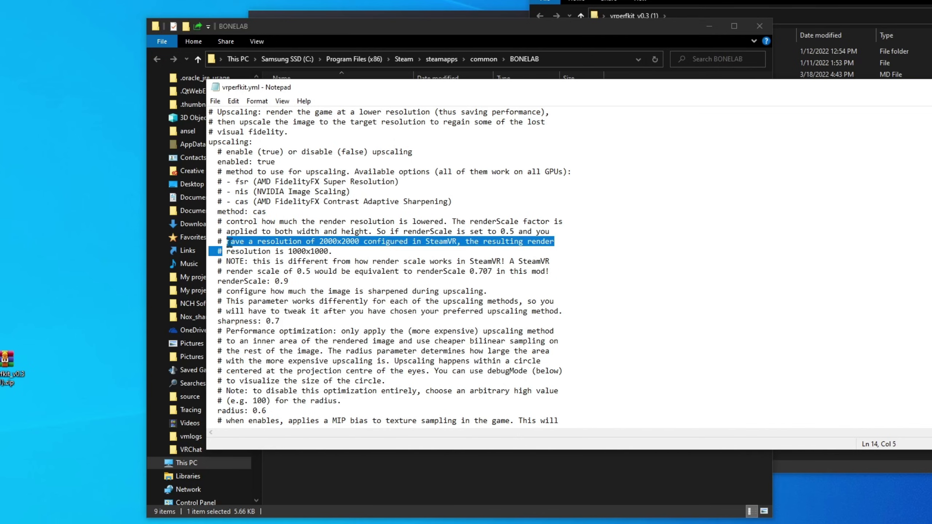
left_click(217, 285)
left_click(225, 322)
scroll(226, 326, "down", 1)
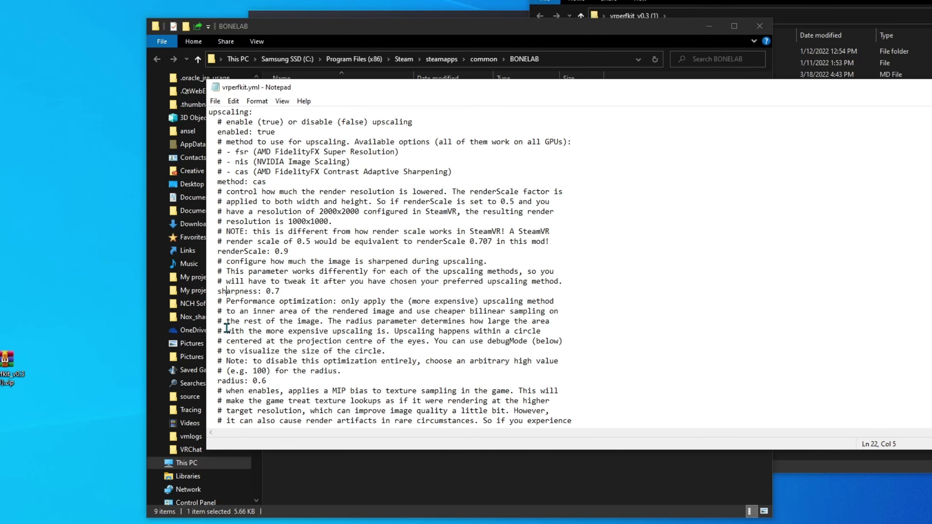
left_click(218, 378)
scroll(247, 221, "up", 1)
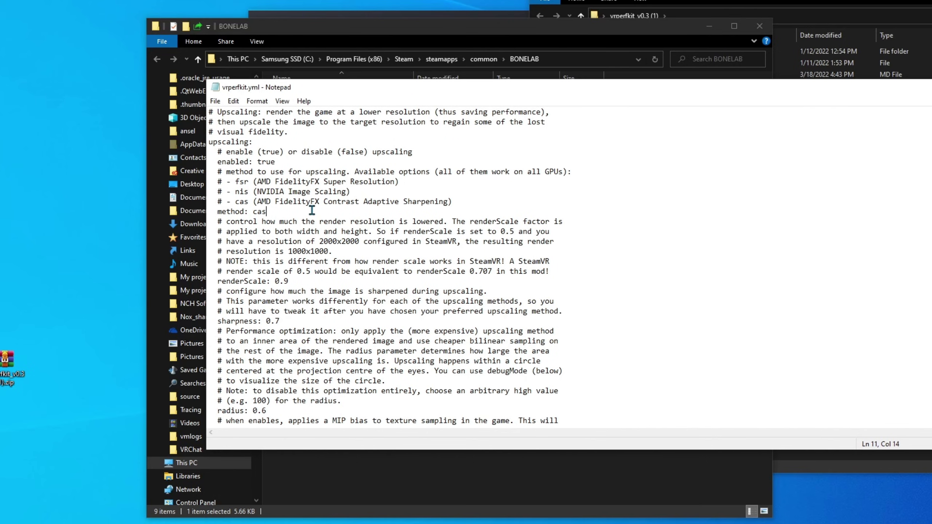
key("BackSpace")
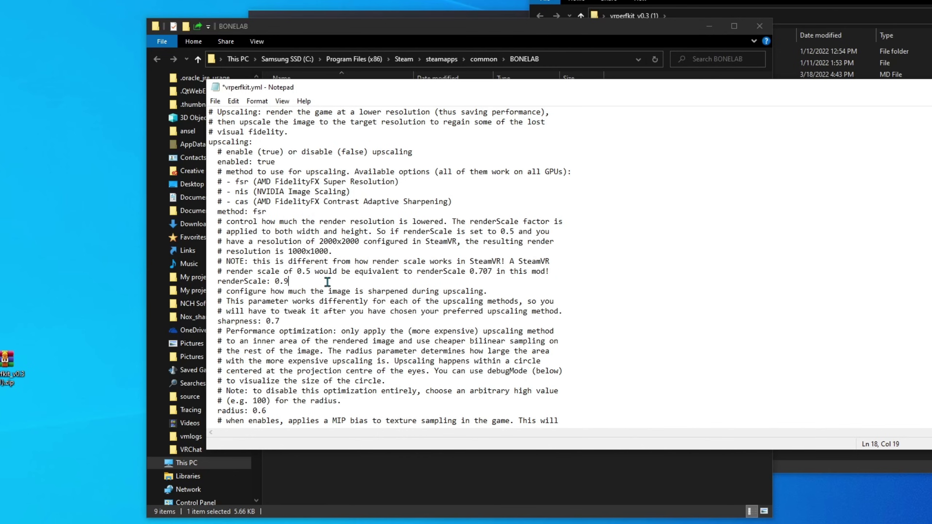
Step: Change renderScale from 0.9 to 0.8 in vrperfkit.yml, checking the FSR method and sharpness values
left_click_drag(267, 211, 261, 211)
left_click(310, 282)
left_click_drag(287, 324, 233, 322)
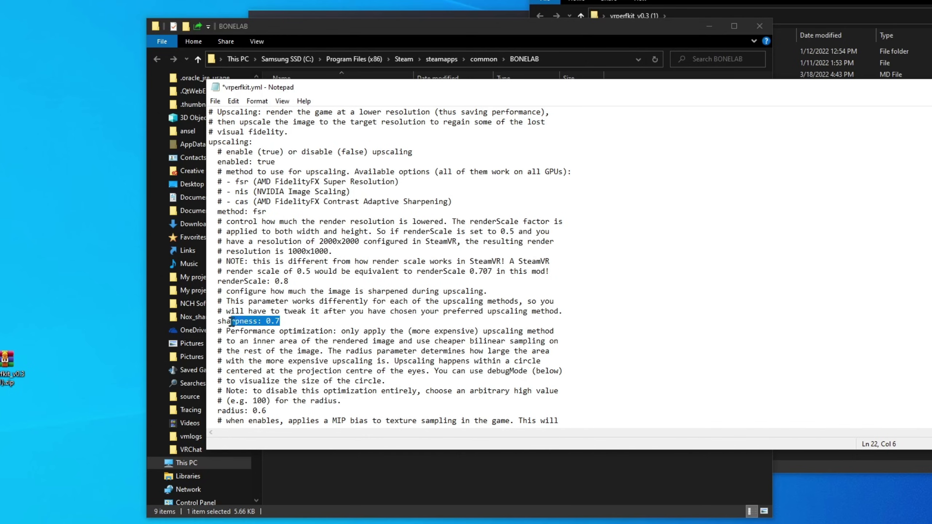
left_click(291, 319)
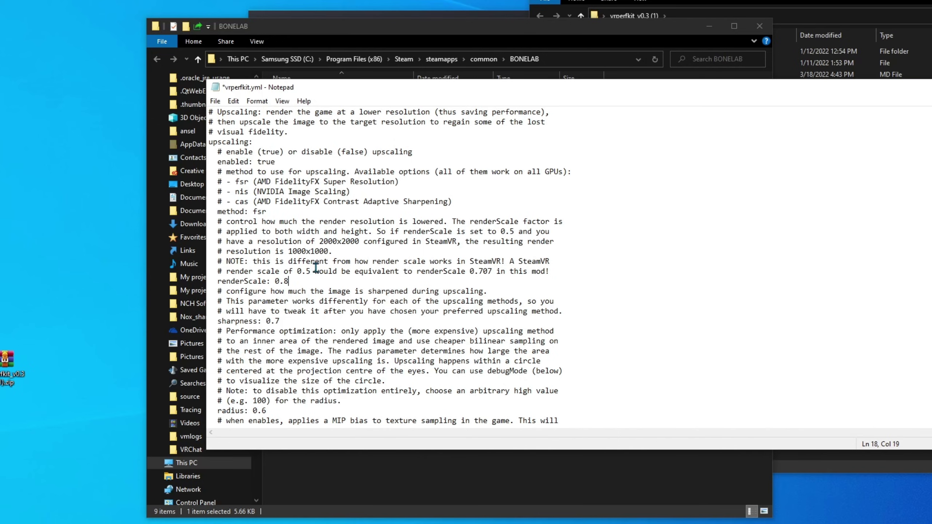
Step: Review the upscaling radius section further down, then close Notepad
scroll(316, 267, "down", 2)
left_click_drag(211, 271, 232, 272)
left_click_drag(299, 352, 216, 351)
scroll(287, 347, "down", 1)
scroll(330, 343, "down", 4)
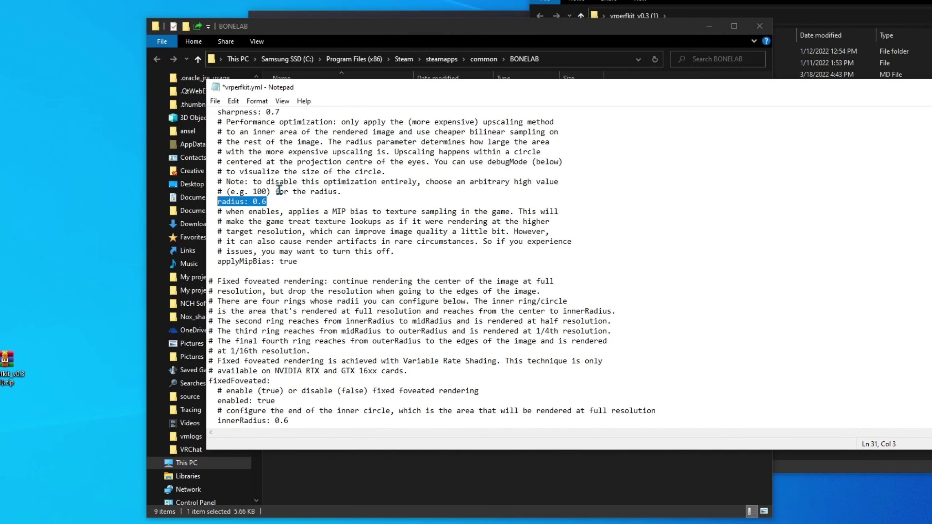
scroll(275, 221, "down", 10)
key("alt+F4")
Step: Save the vrperfkit.yml changes and close the BONELAB folder window
left_click(412, 259)
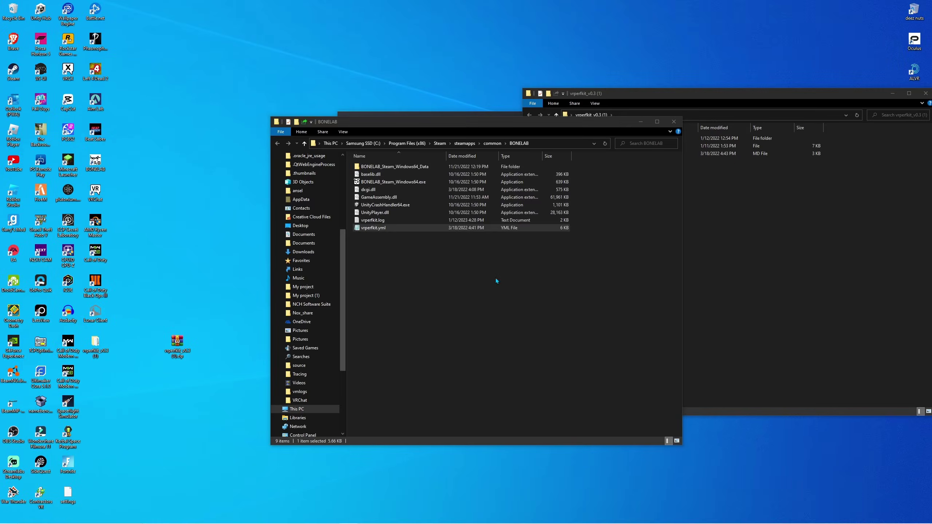
left_click(674, 121)
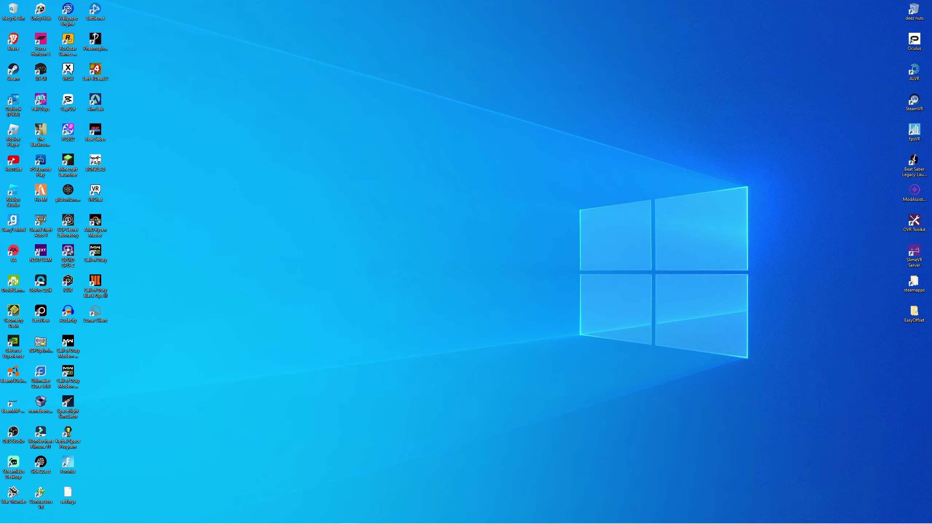